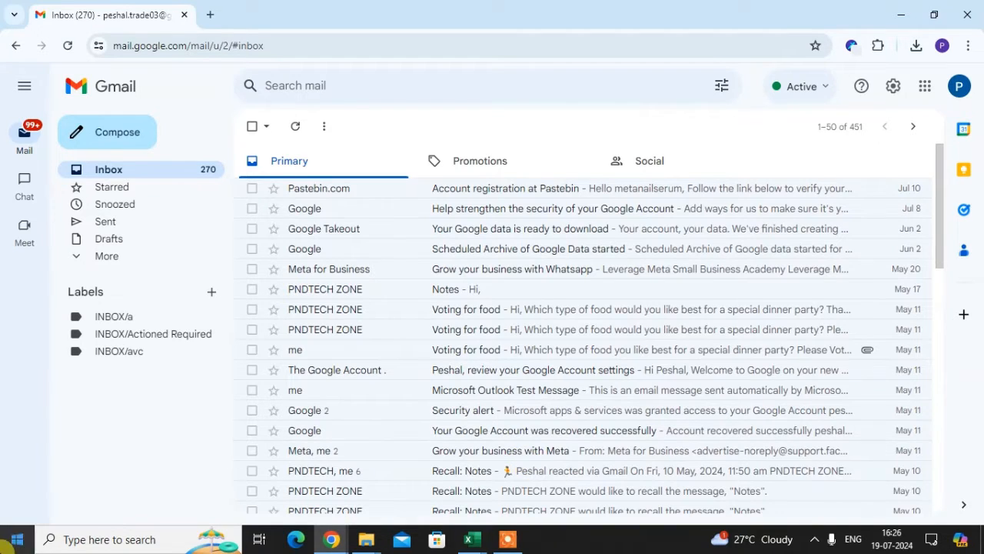
View the Filters and Blocked Addresses page of the mail settings and return to the inbox.
click(890, 87)
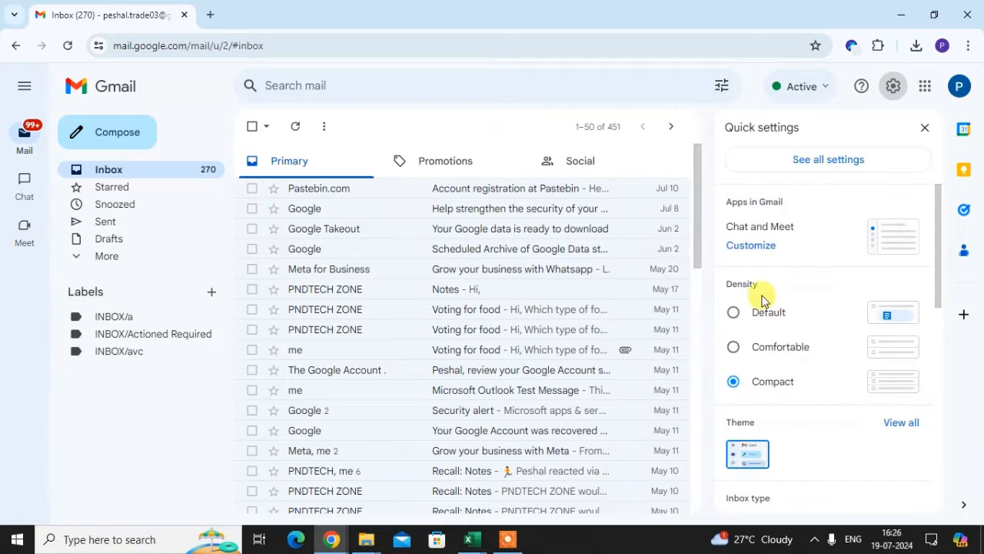
click(832, 163)
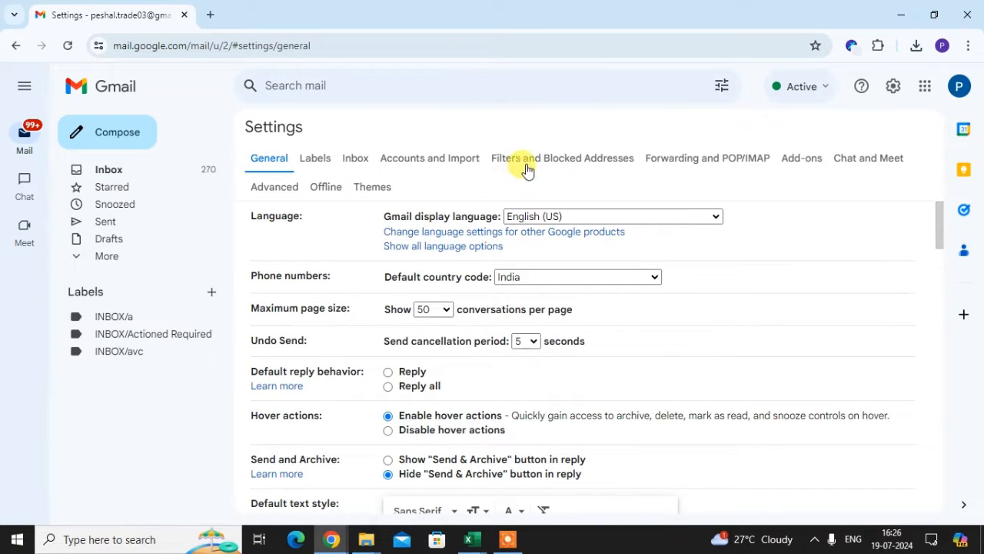
click(526, 167)
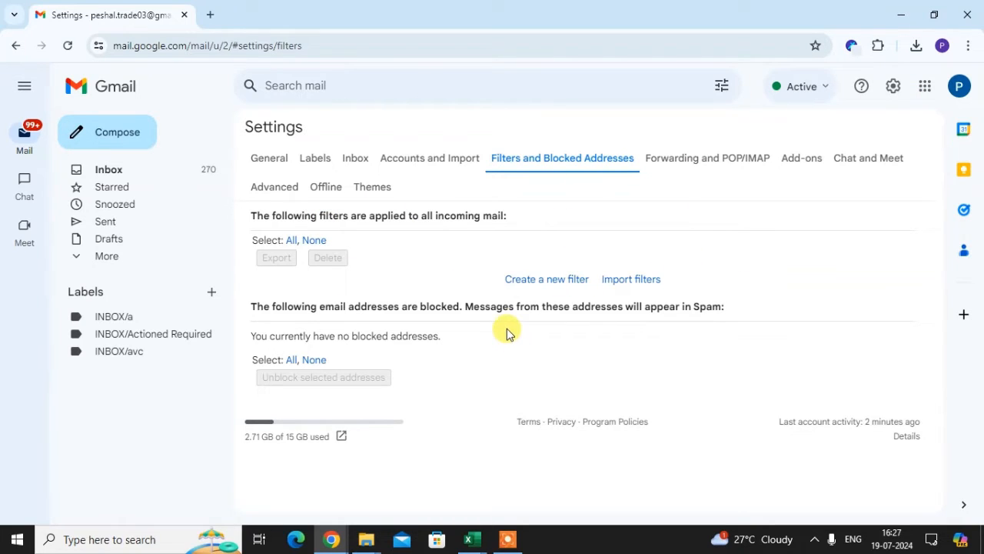
click(175, 175)
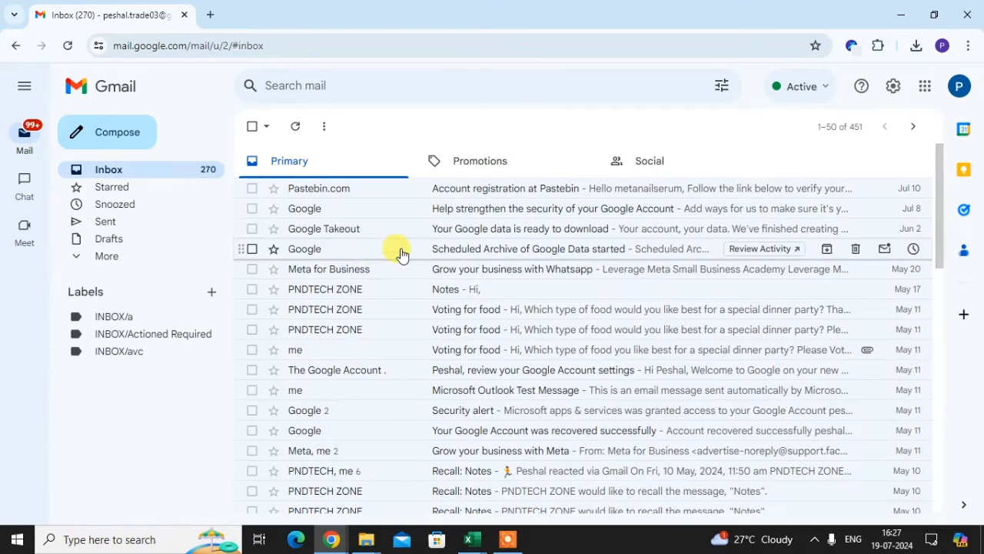
Examine the advanced search criteria, including the choices for where to search, and close the form without searching.
click(283, 87)
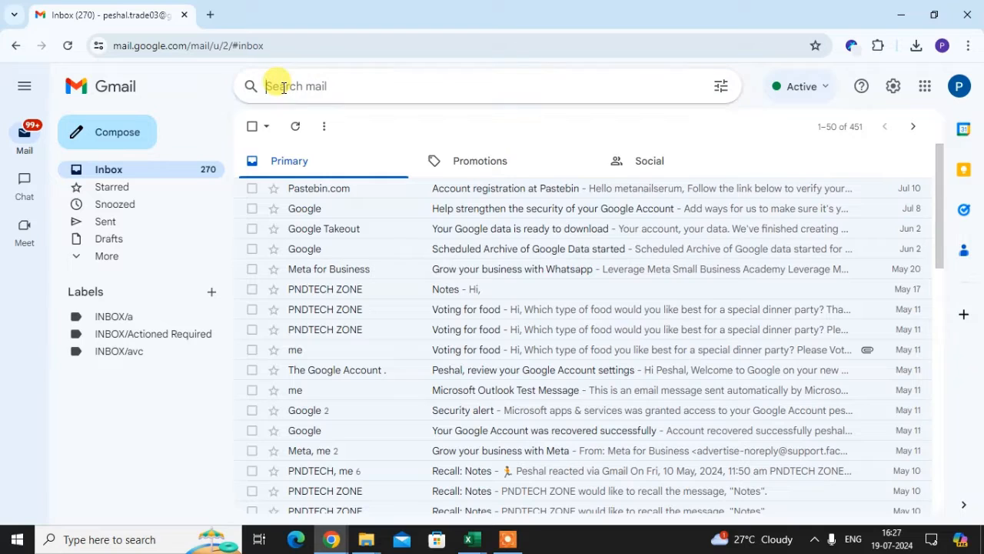
click(719, 88)
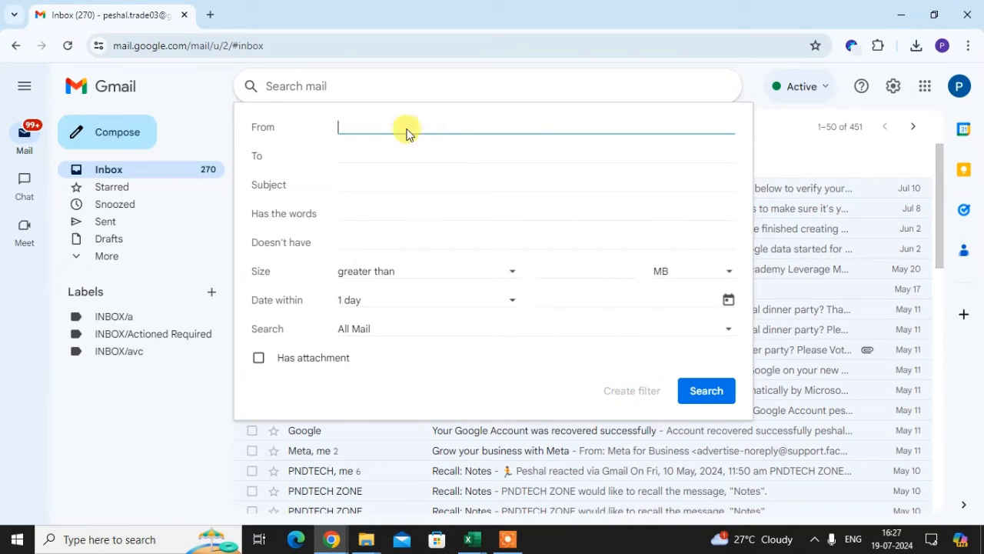
click(356, 156)
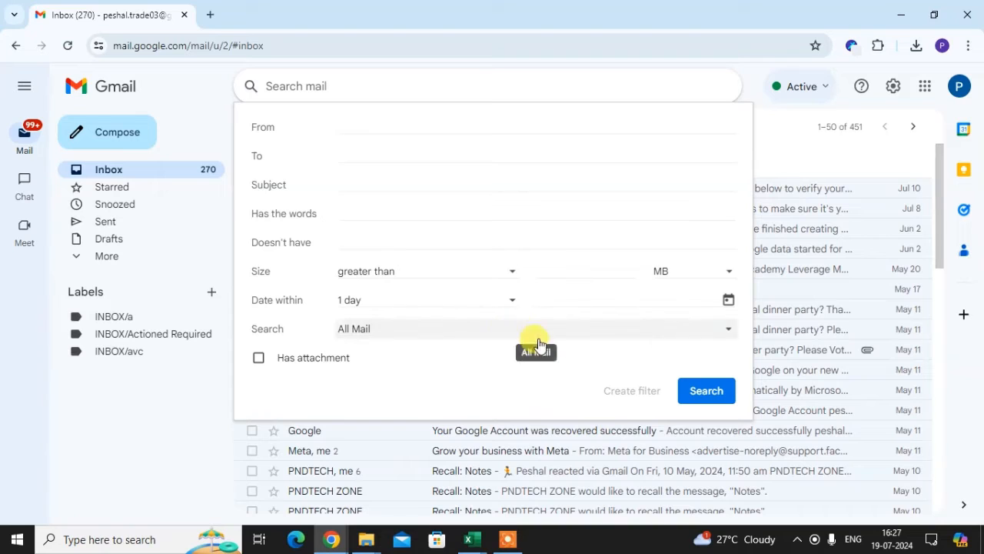
click(506, 329)
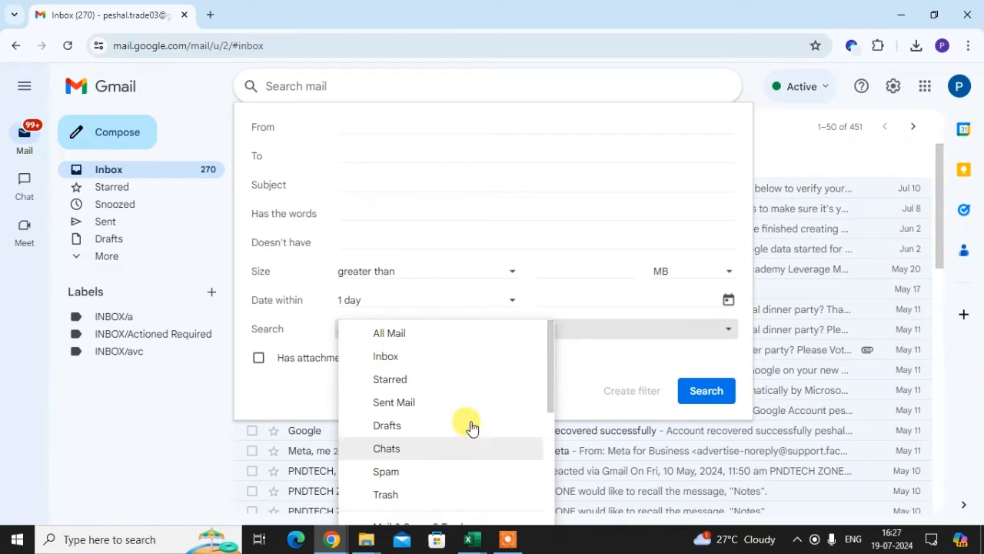
click(586, 358)
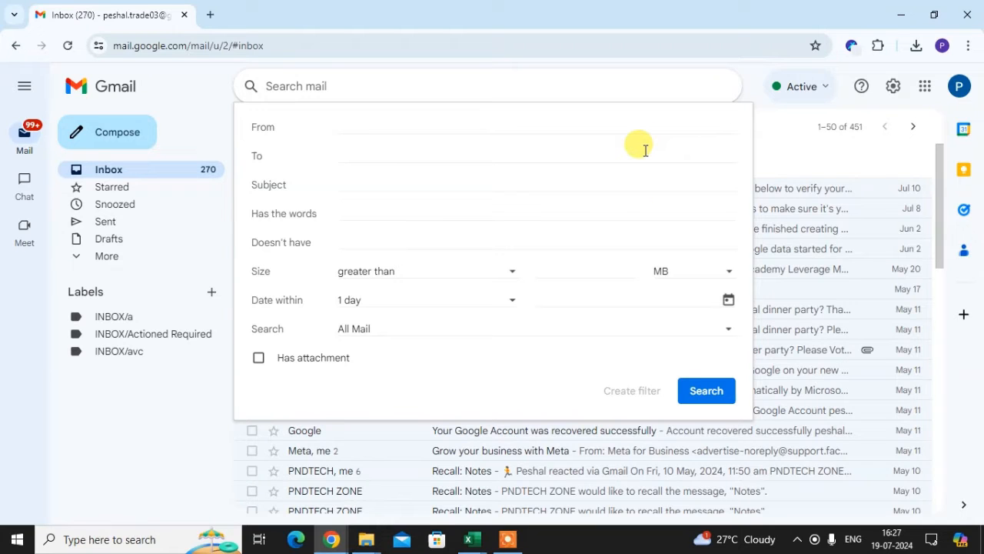
click(784, 151)
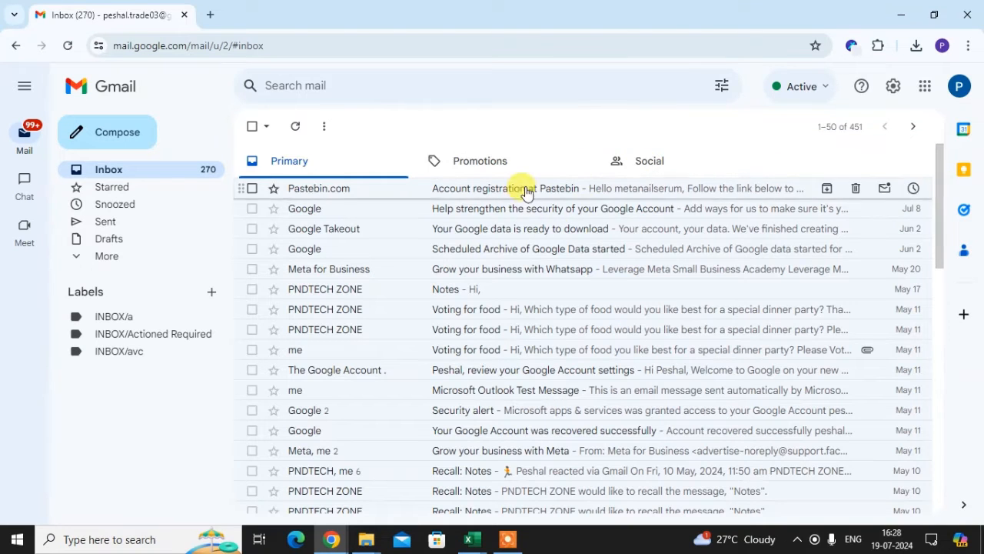
Open the Facebook birthdays message in the Social category and start a filter for messages like it.
click(646, 166)
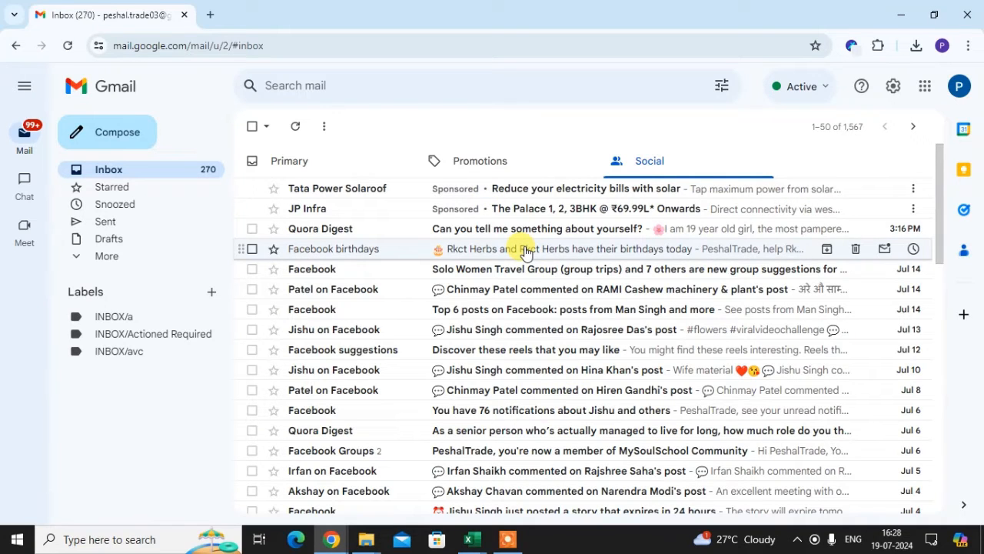
click(526, 250)
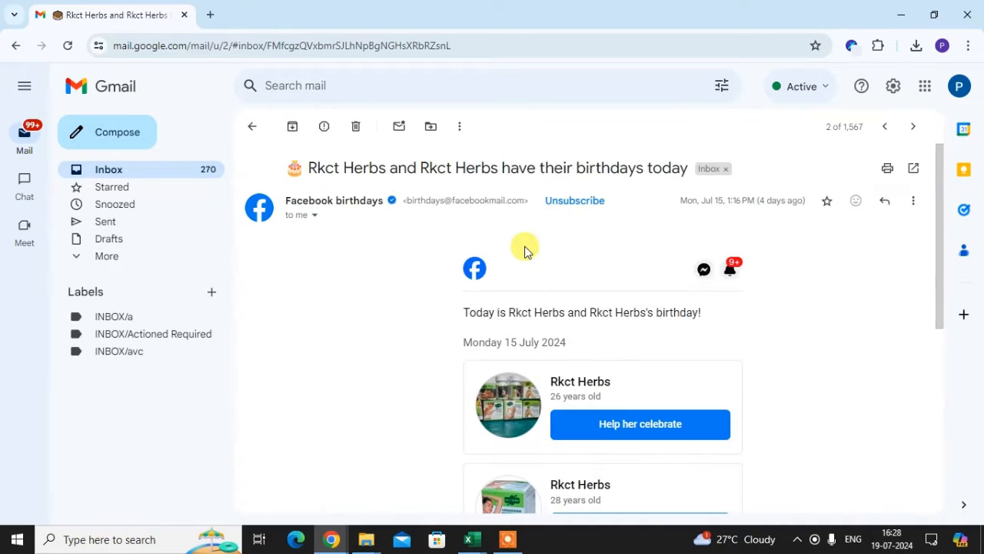
click(459, 128)
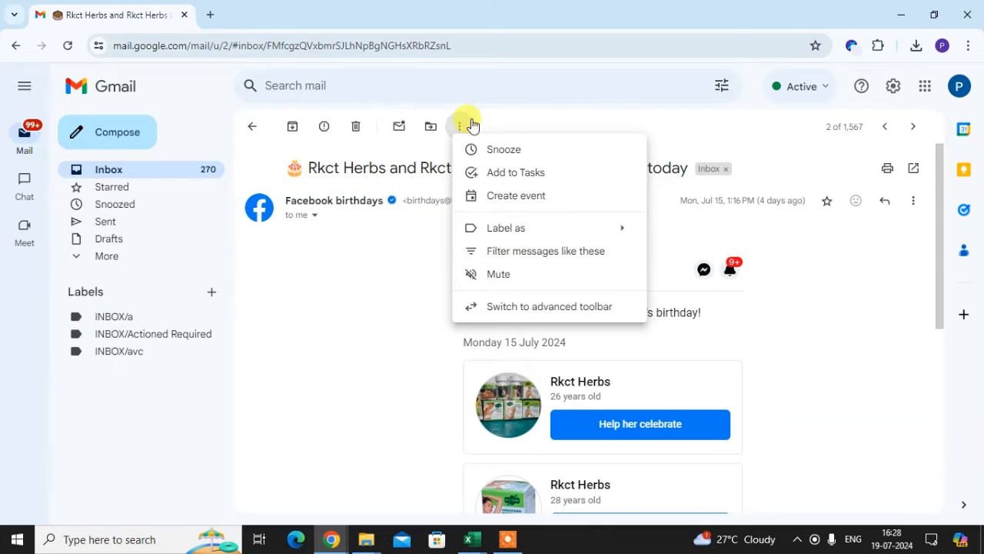
click(590, 257)
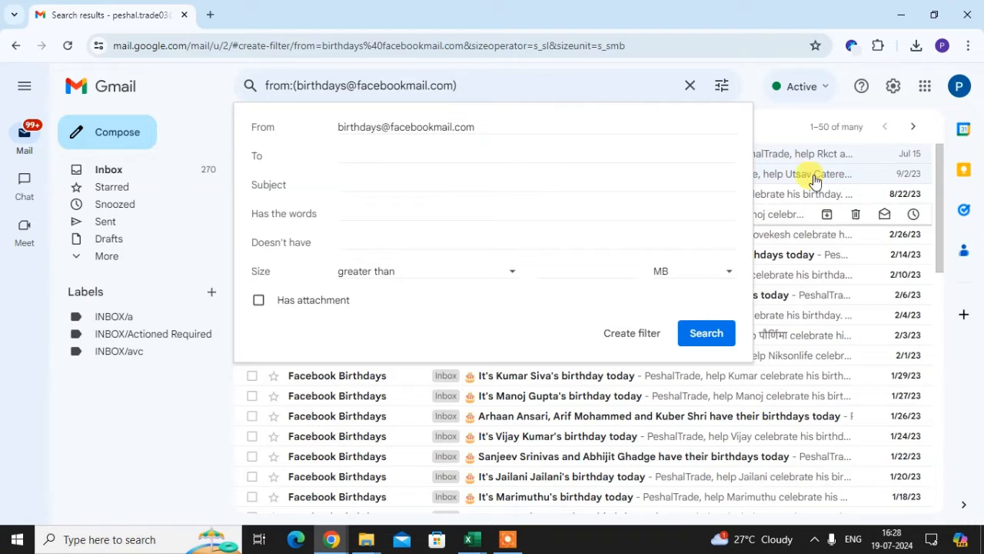
Review the messages matching the Facebook birthdays sender and continue to the filter's actions with the sender as the only criterion.
click(774, 119)
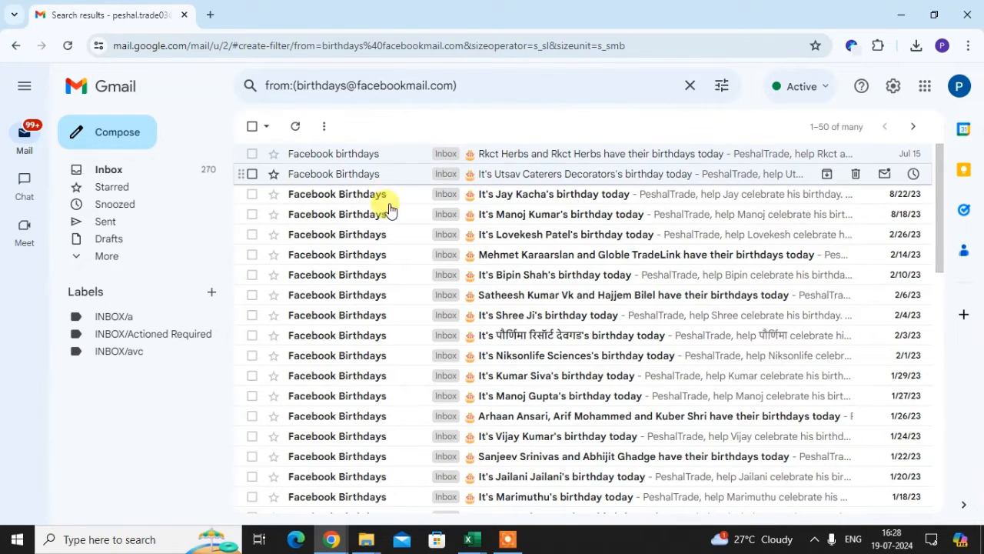
scroll(462, 329, down, 9)
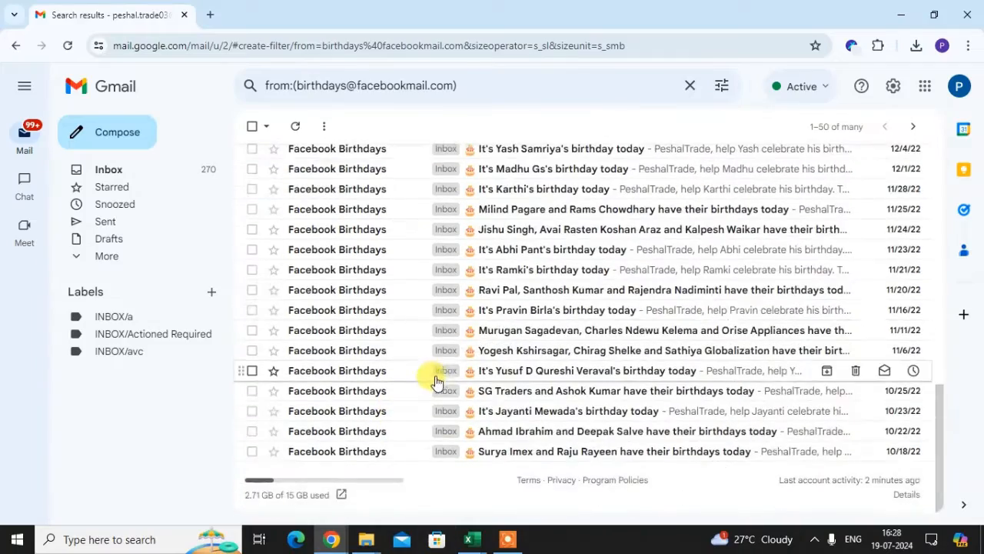
scroll(473, 396, up, 10)
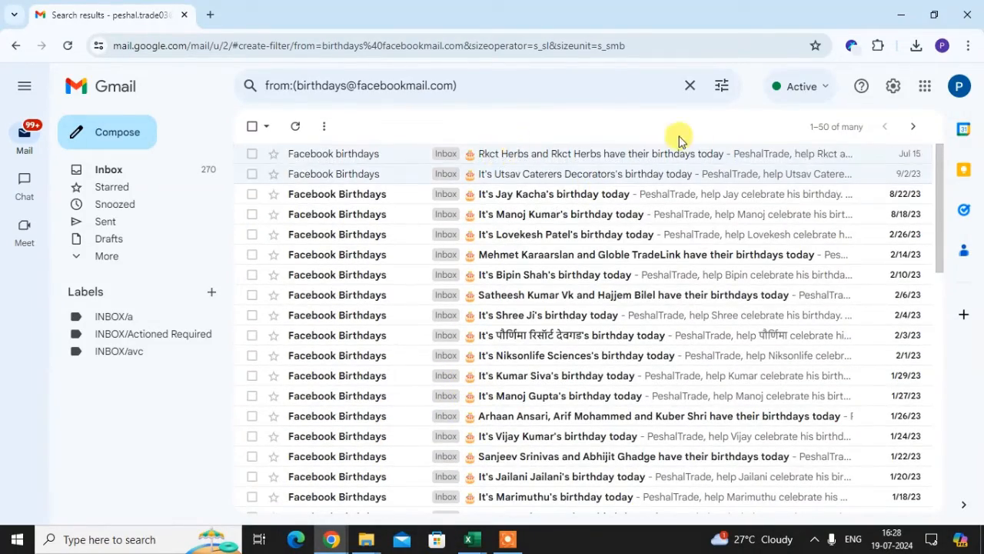
click(722, 87)
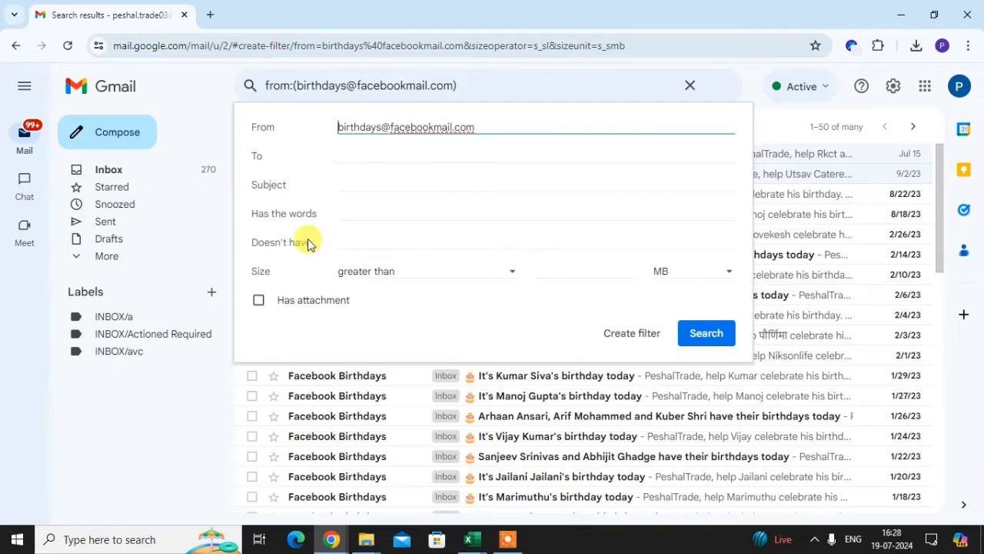
click(364, 182)
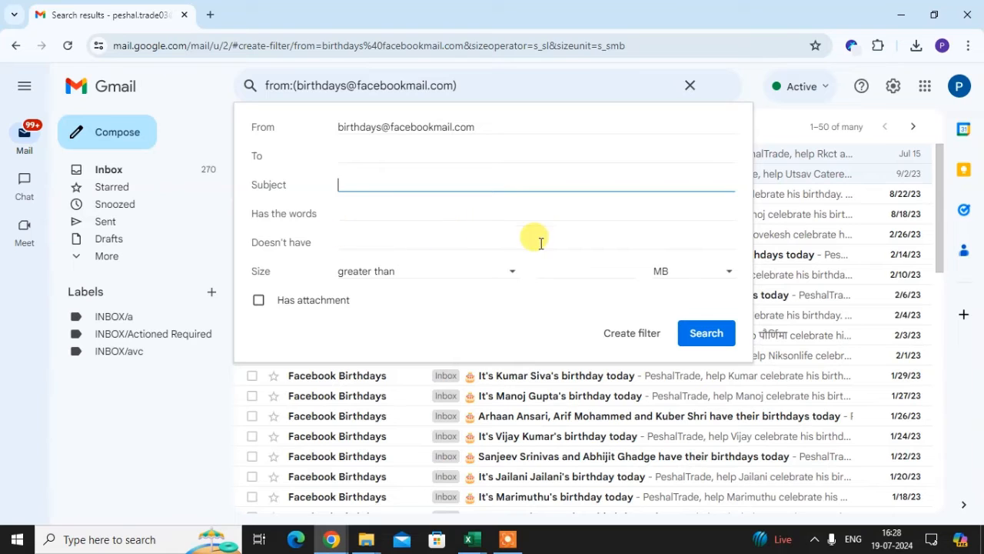
click(614, 336)
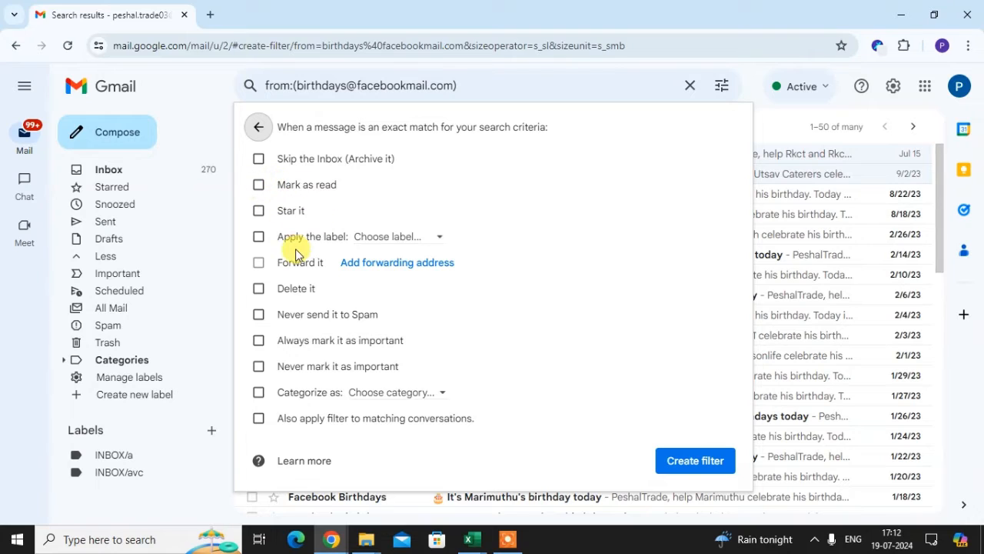
Create the filter so it skips the inbox, applies a new label named FB Birthday, and also covers matching conversations.
click(259, 160)
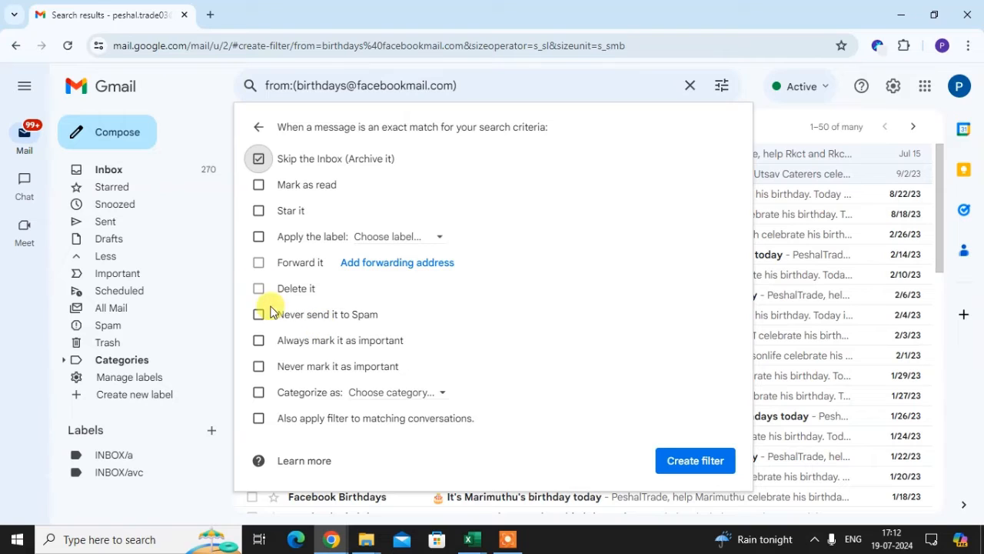
click(259, 239)
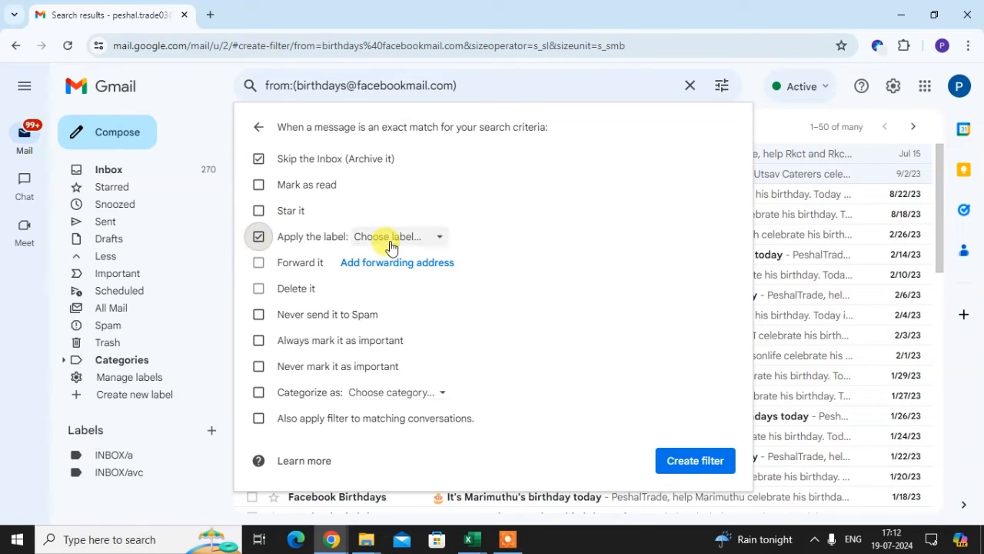
click(438, 238)
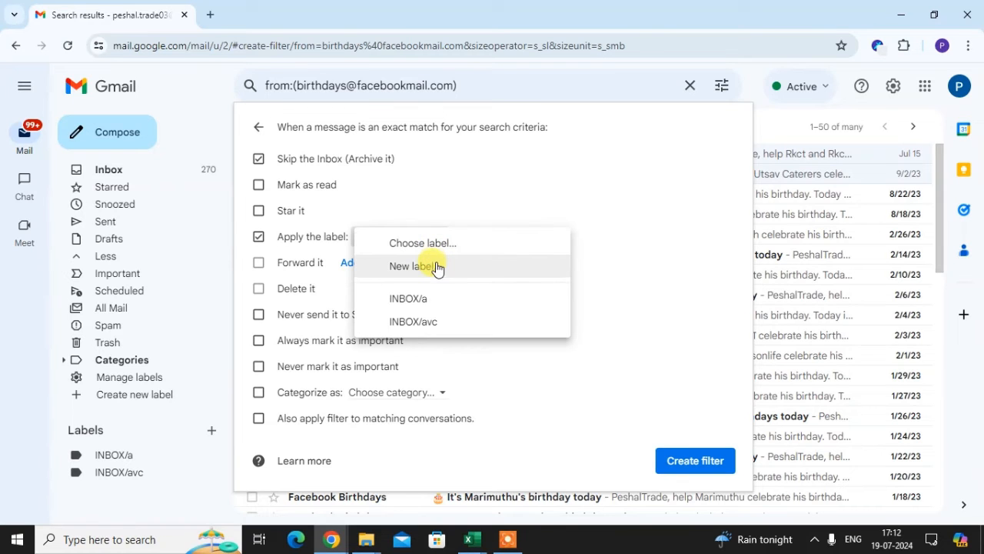
click(437, 269)
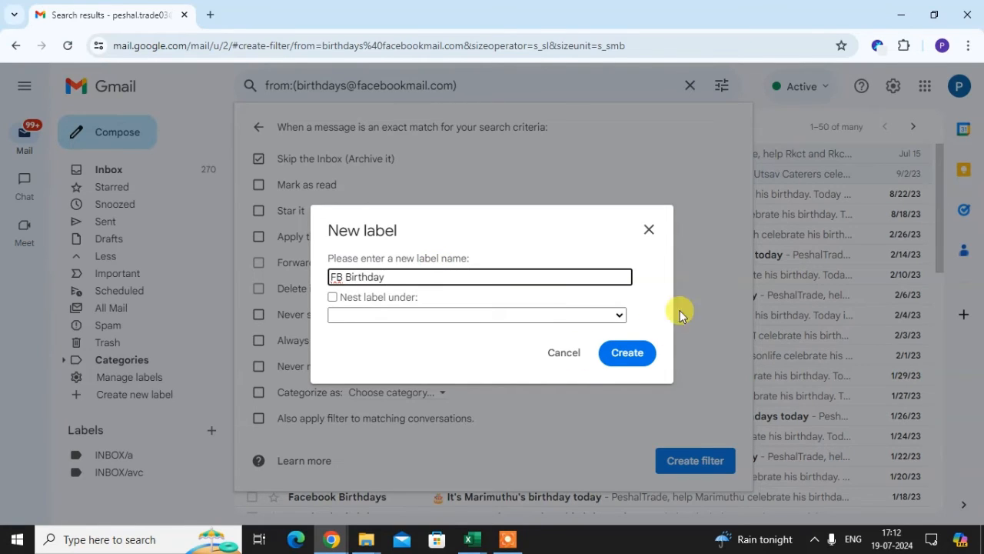
click(627, 354)
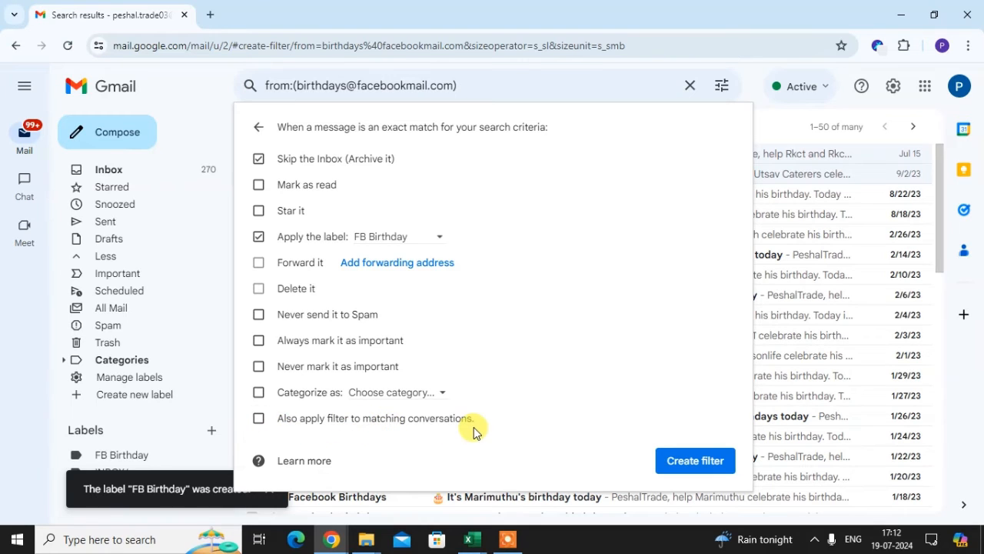
click(259, 420)
click(665, 459)
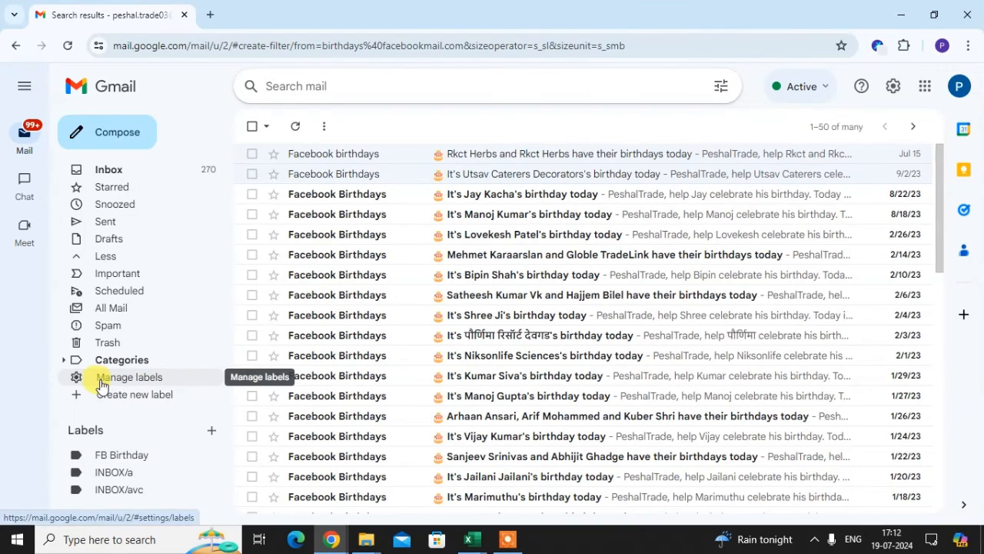
Compare the messages under the FB Birthday label with the Social category to check where the Facebook birthday mails are filed.
click(151, 462)
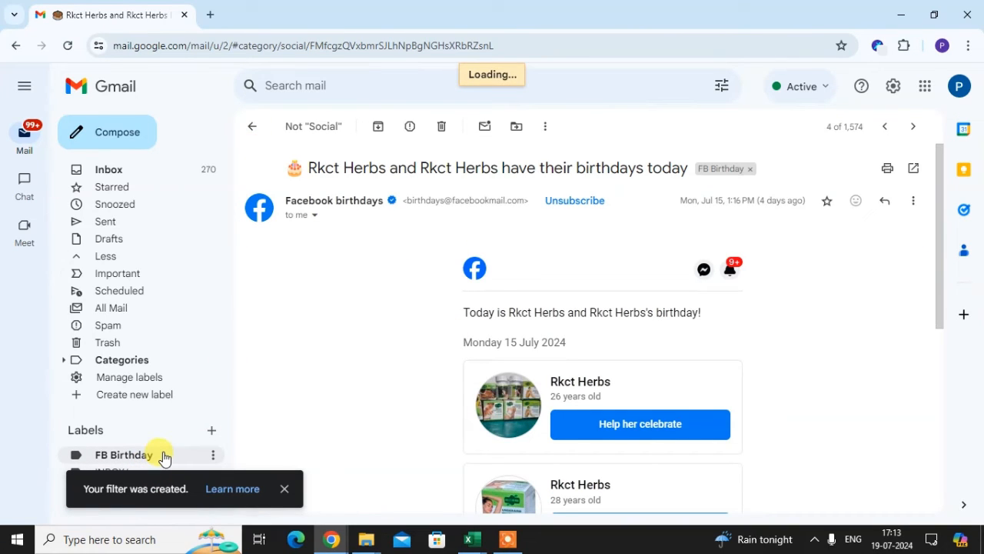
click(284, 488)
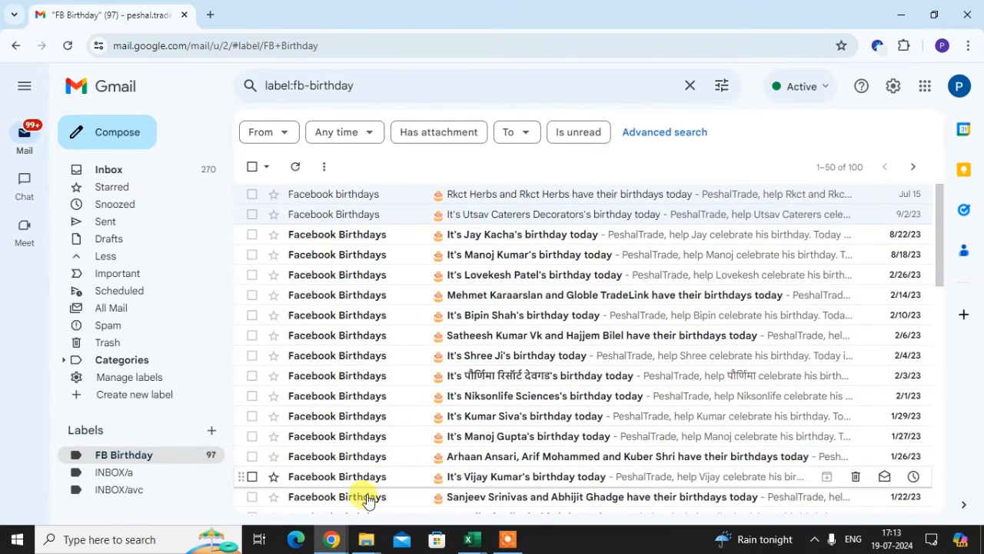
click(128, 177)
click(703, 170)
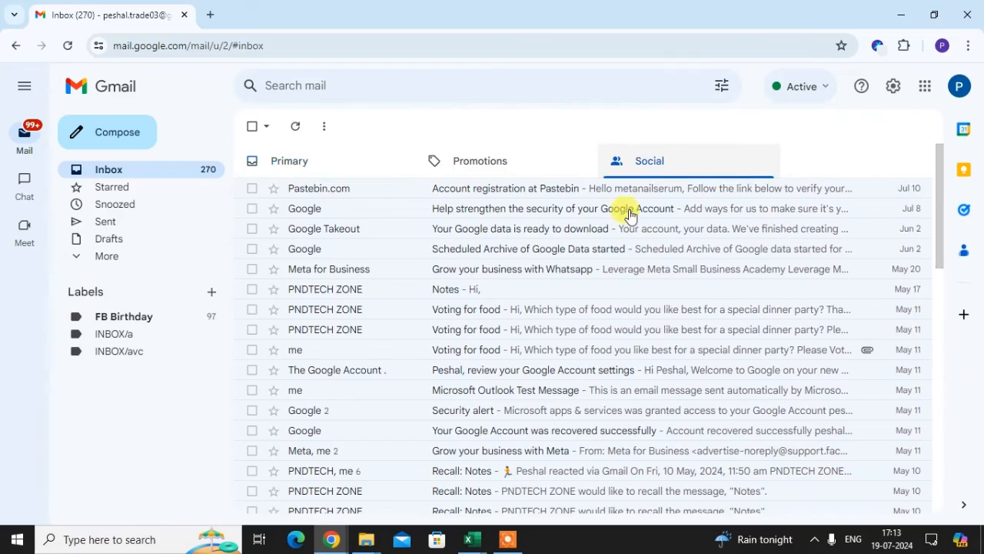
scroll(538, 384, down, 3)
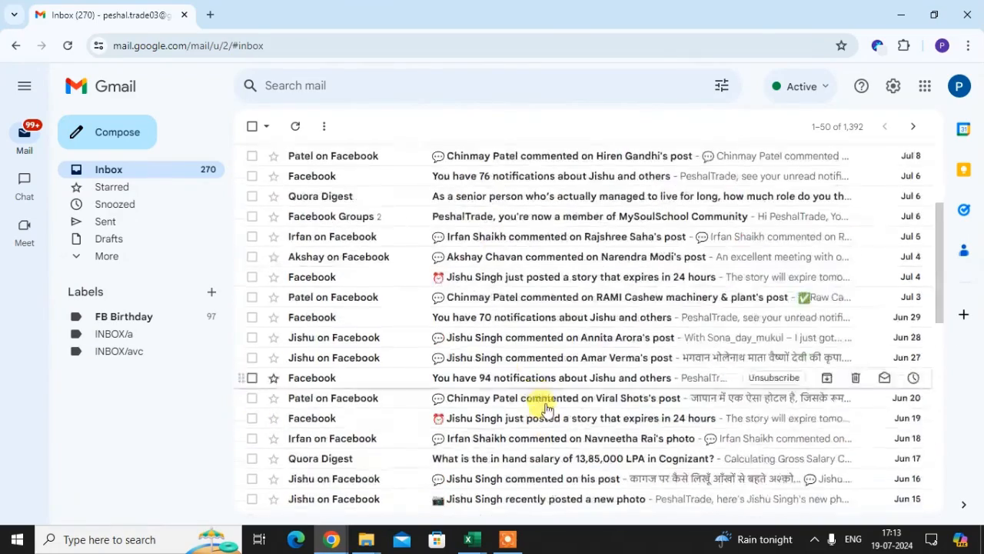
scroll(487, 341, down, 2)
scroll(388, 372, down, 2)
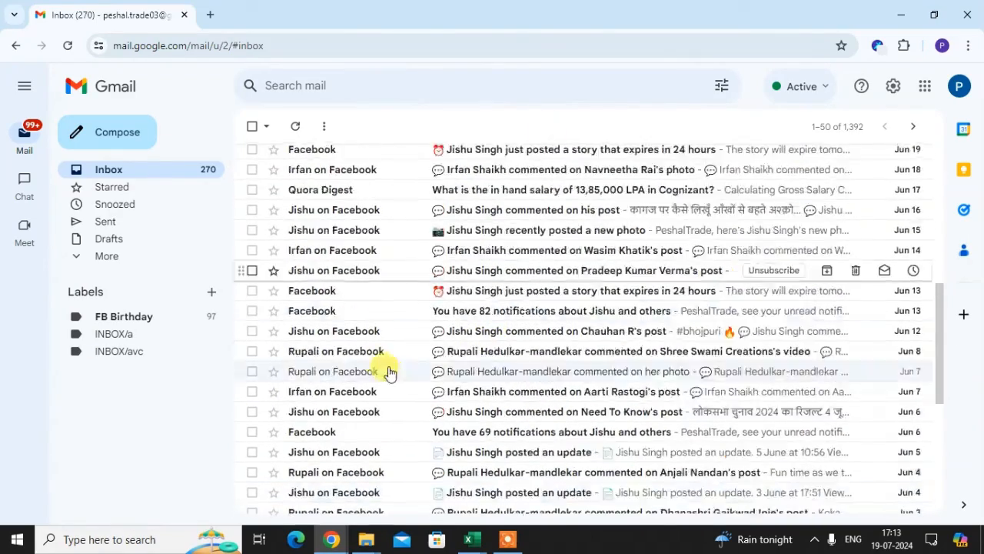
scroll(415, 369, down, 2)
scroll(547, 369, down, 3)
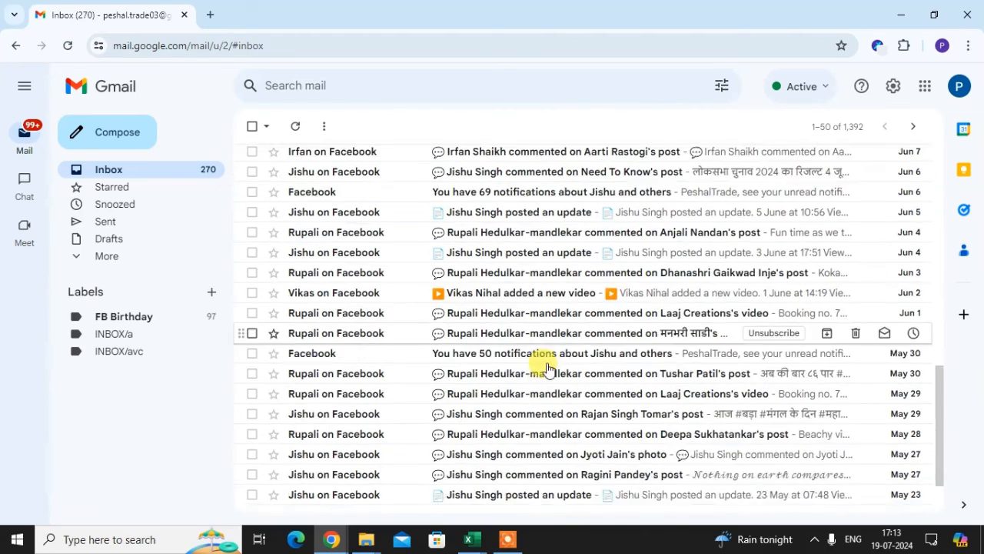
scroll(547, 369, down, 1)
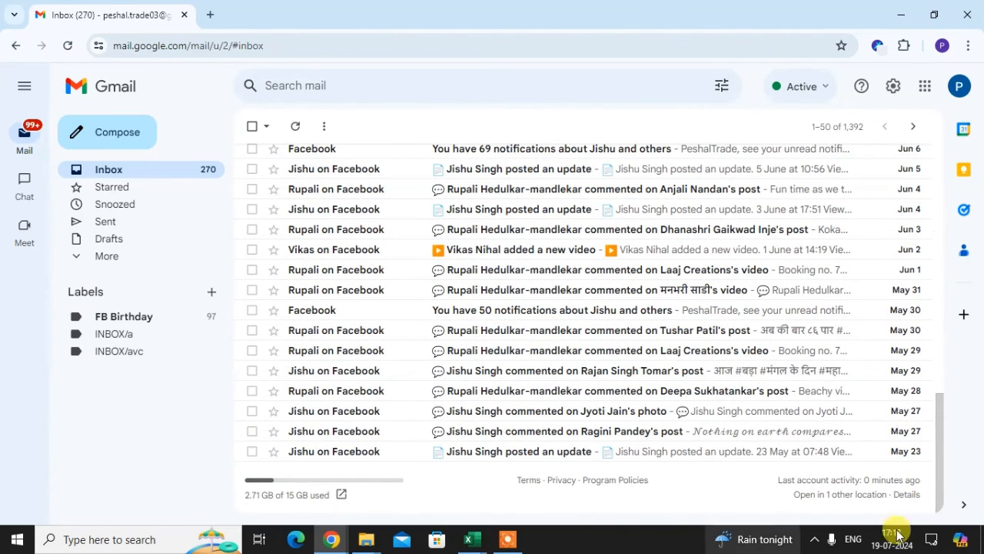
click(123, 316)
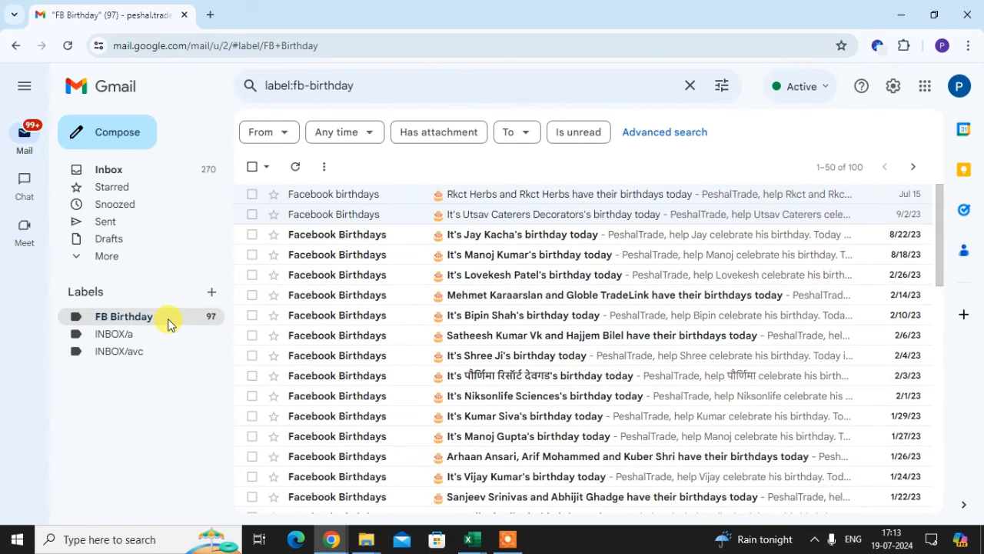